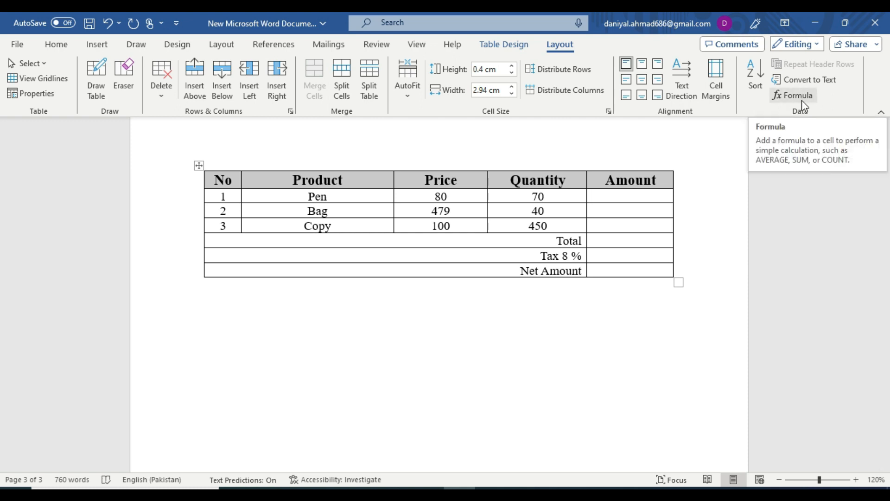
- Insert the formula =PRODUCT(Left) with number format 0.00 in the Pen row's Amount cell
{"action": "left_click", "coordinate": [800, 100]}
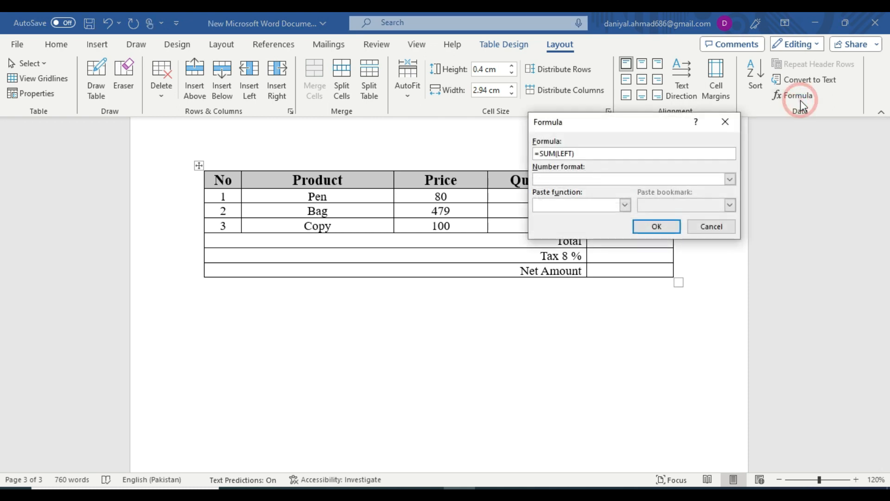
{"action": "left_click_drag", "start_coordinate": [630, 128], "coordinate": [749, 102]}
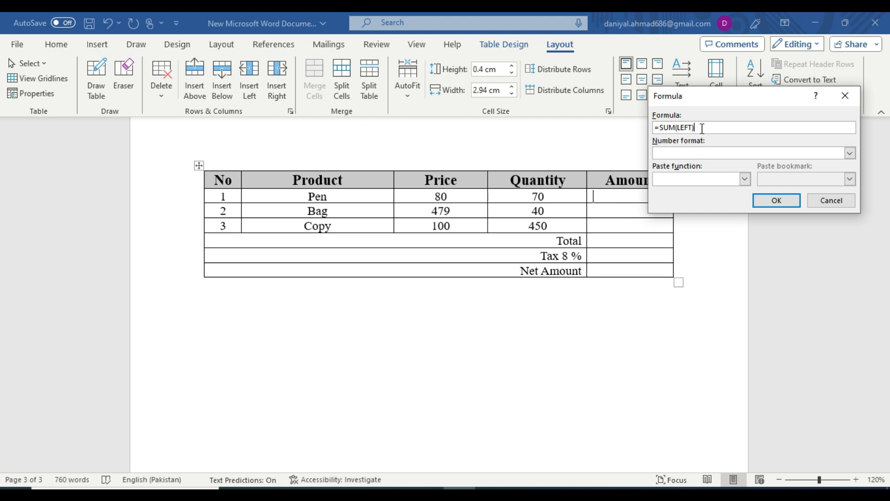
{"action": "left_click_drag", "start_coordinate": [701, 128], "coordinate": [660, 128]}
{"action": "key", "text": "BackSpace"}
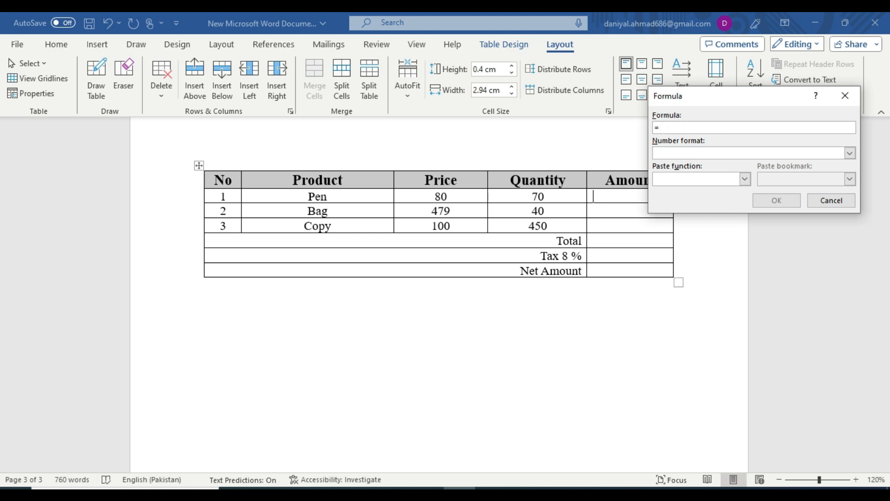
{"action": "left_click", "coordinate": [745, 178]}
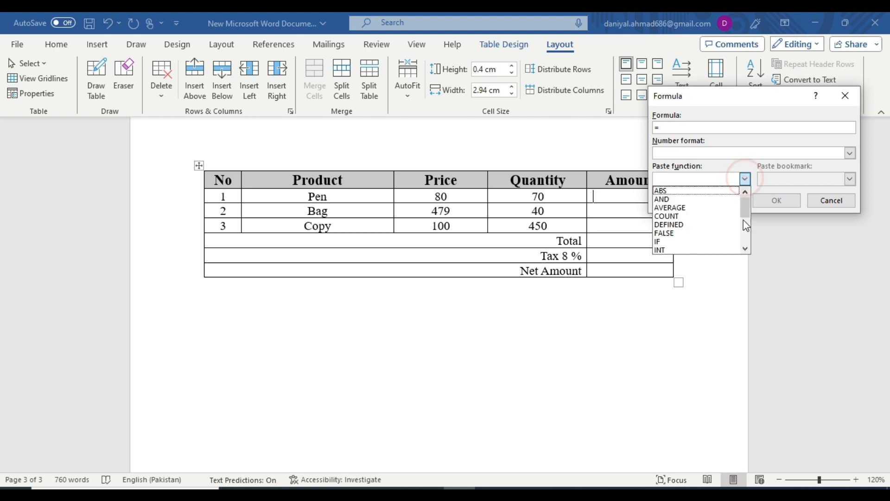
{"action": "left_click_drag", "start_coordinate": [743, 214], "coordinate": [741, 232]}
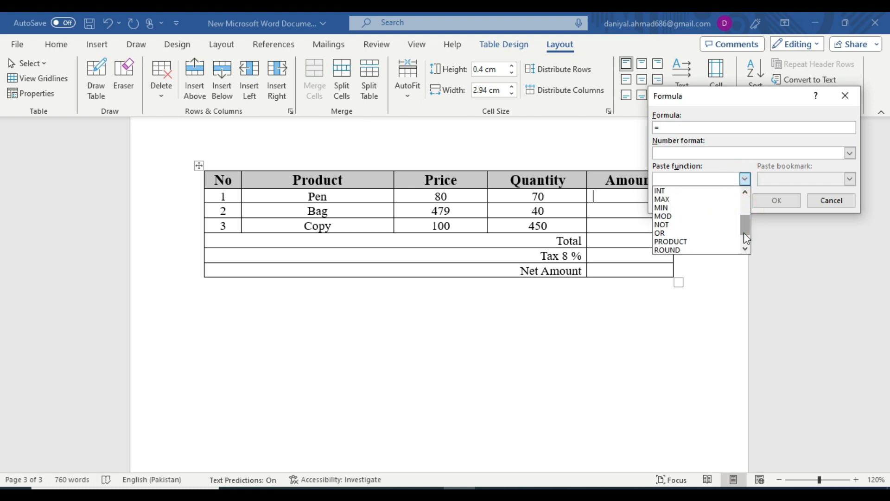
{"action": "left_click", "coordinate": [670, 241]}
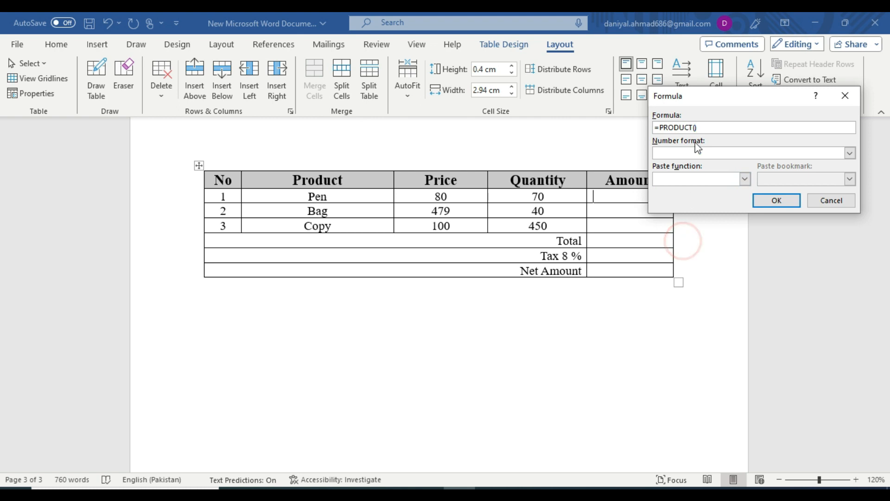
{"action": "type", "text": "Left"}
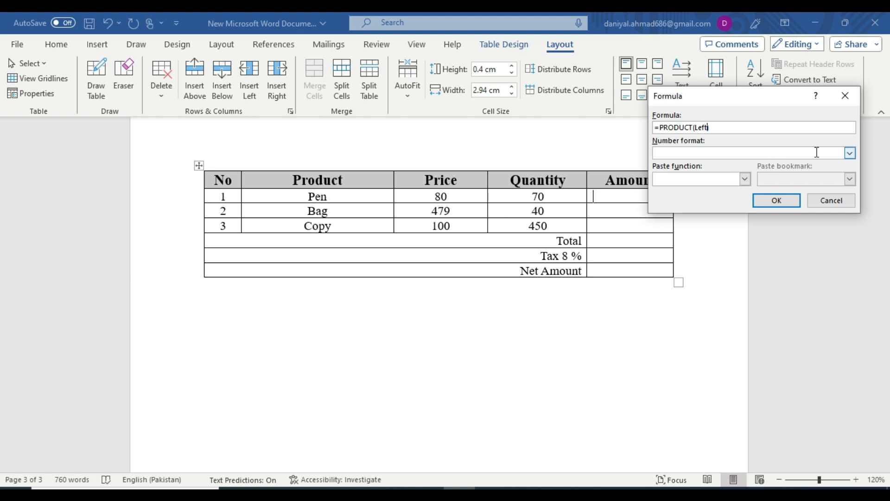
{"action": "left_click", "coordinate": [852, 152]}
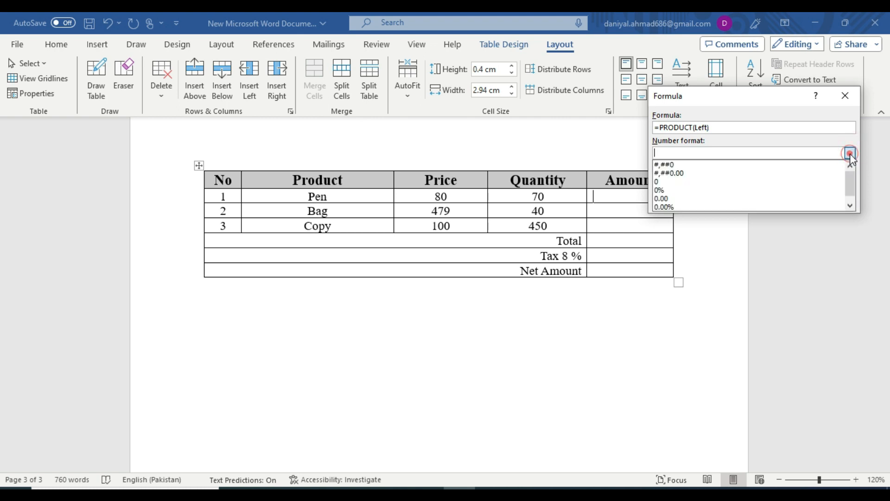
{"action": "left_click", "coordinate": [722, 202]}
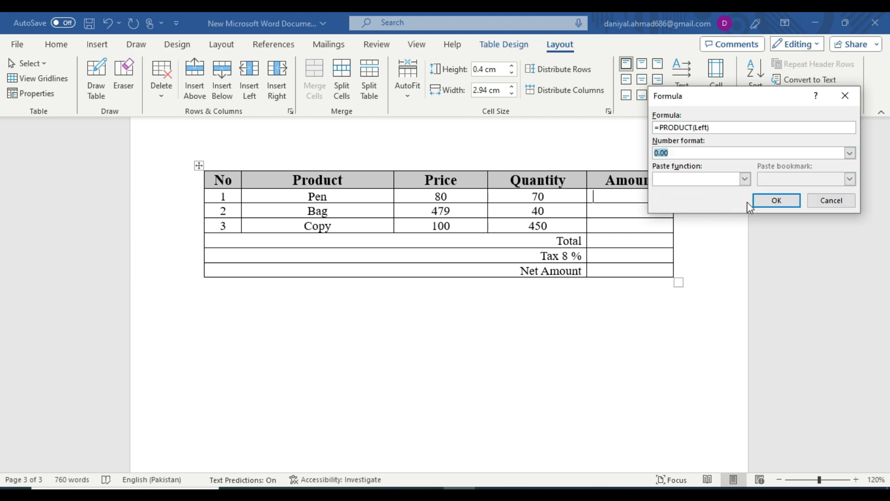
{"action": "left_click", "coordinate": [775, 200]}
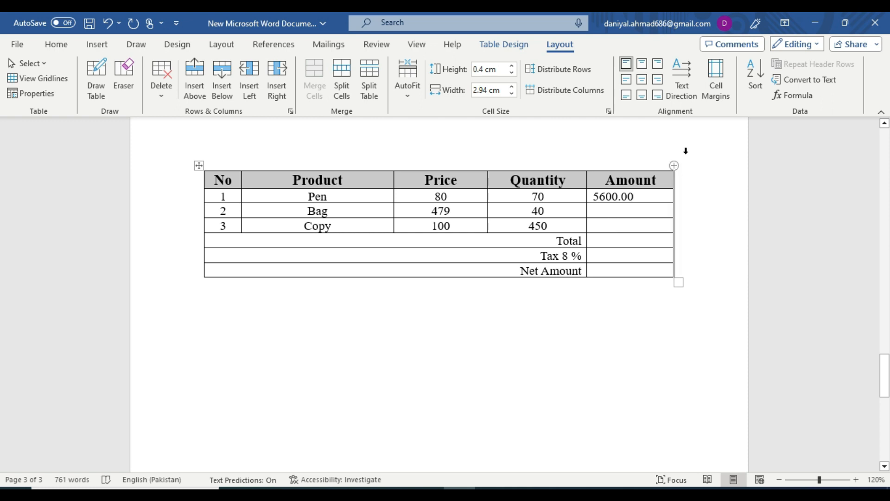
- Repeat the product formula in the Amount cells of the Bag and Copy rows
{"action": "left_click", "coordinate": [618, 212]}
{"action": "key", "text": "F4"}
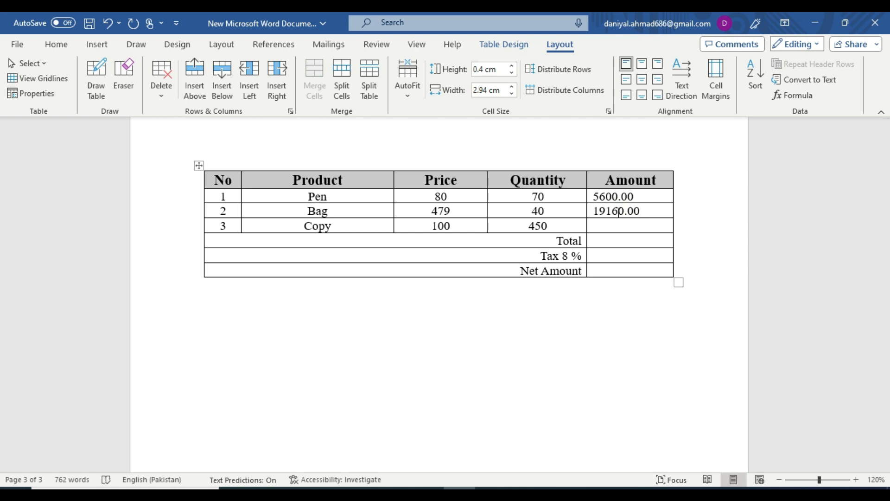
{"action": "left_click", "coordinate": [619, 226]}
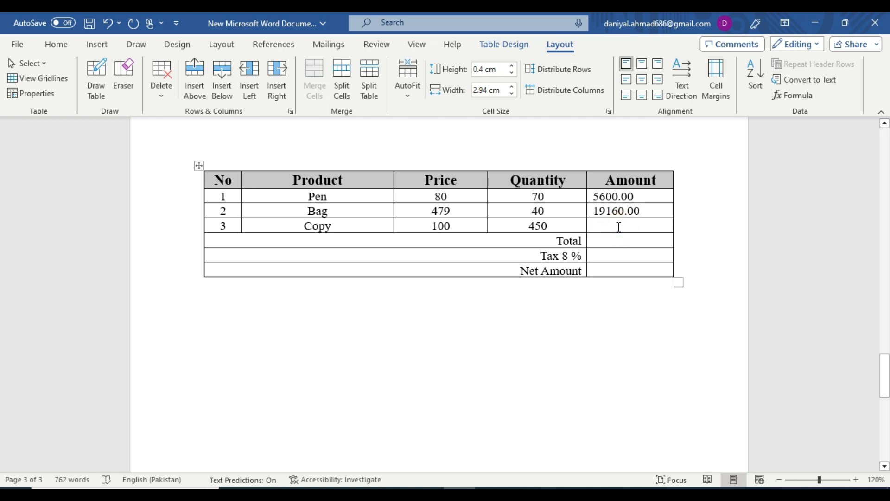
{"action": "key", "text": "F4"}
- Insert the formula =SUM(ABOVE) with number format 0.00 in the Total row's Amount cell
{"action": "left_click", "coordinate": [598, 239]}
{"action": "left_click", "coordinate": [805, 103]}
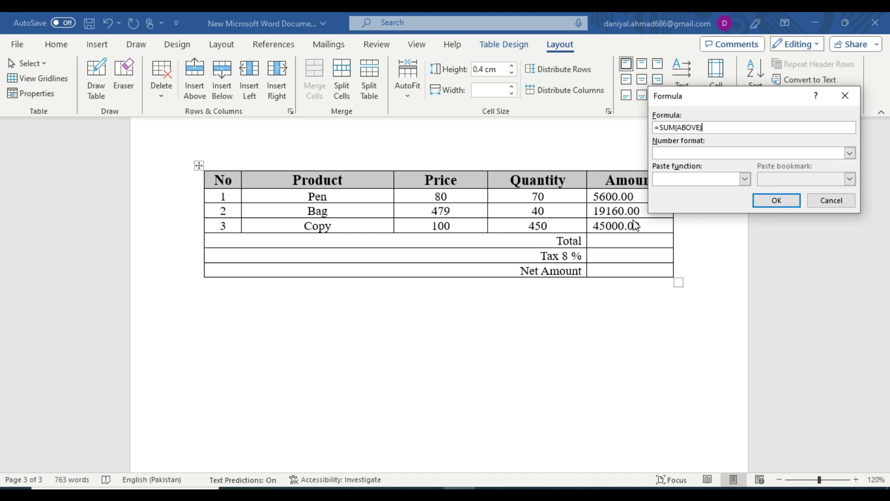
{"action": "left_click", "coordinate": [849, 153]}
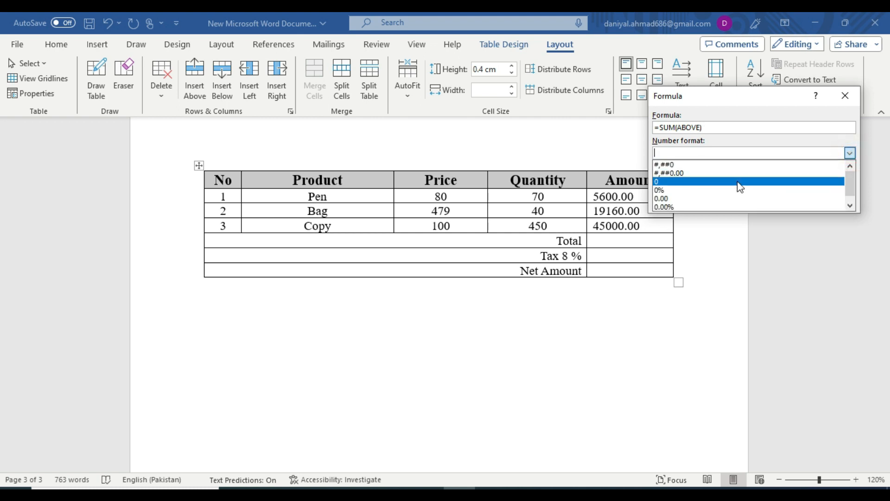
{"action": "left_click", "coordinate": [723, 198]}
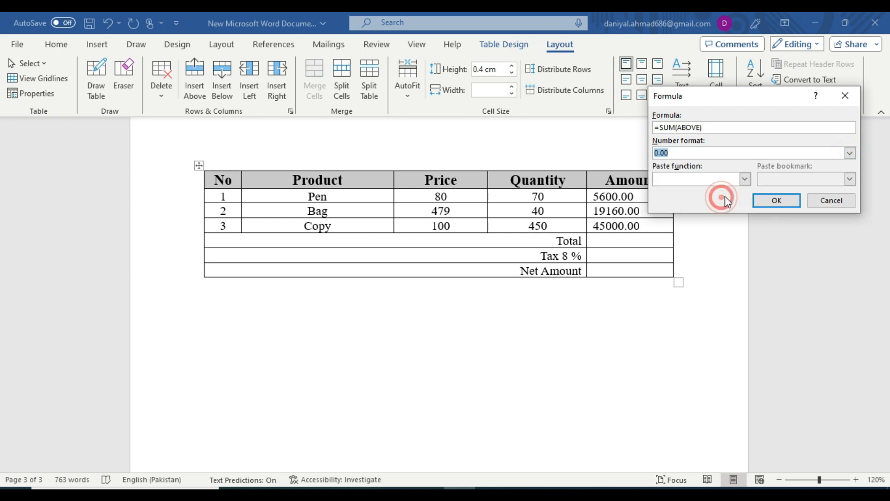
{"action": "left_click", "coordinate": [776, 200]}
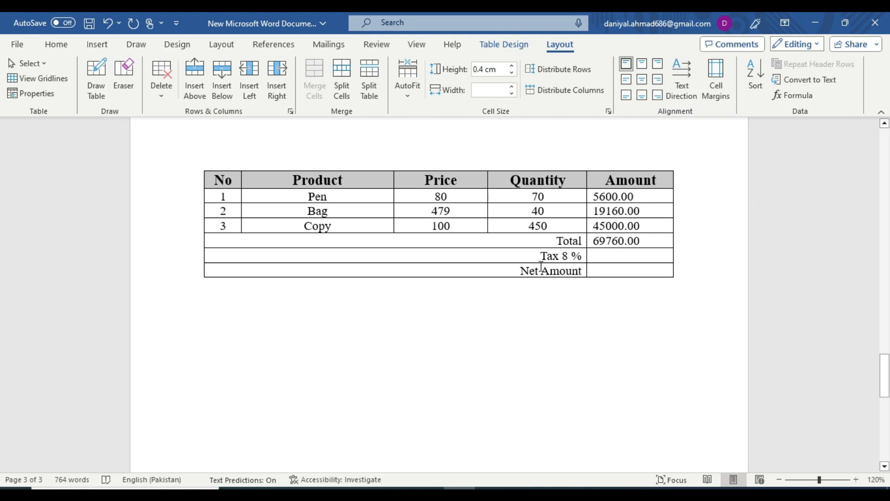
{"action": "left_click", "coordinate": [613, 256]}
{"action": "left_click_drag", "start_coordinate": [649, 241], "coordinate": [586, 242]}
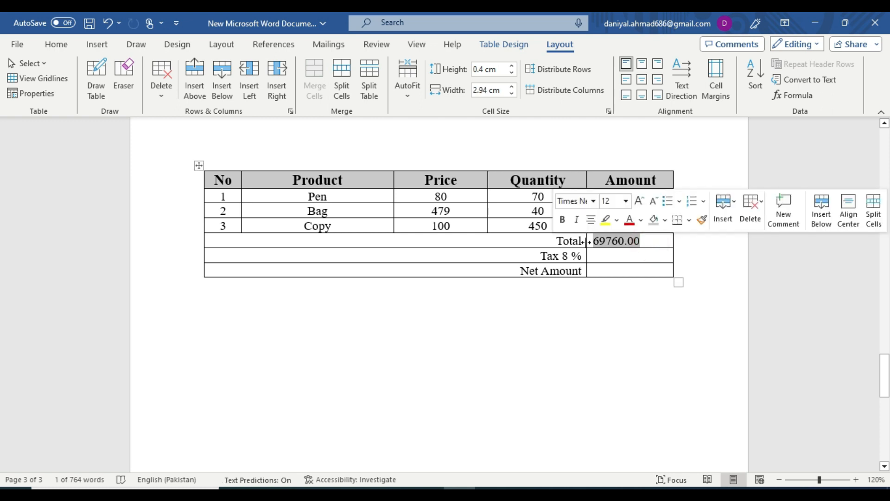
{"action": "left_click", "coordinate": [642, 247]}
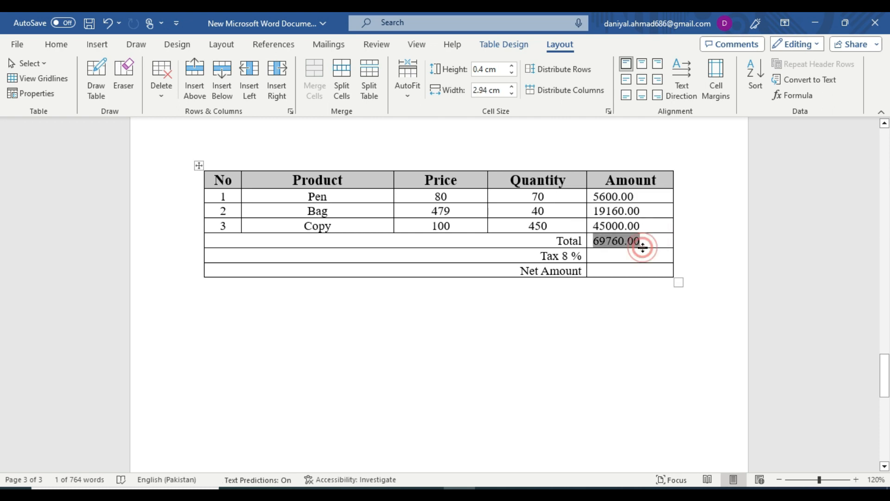
{"action": "left_click", "coordinate": [614, 257]}
{"action": "left_click", "coordinate": [641, 240]}
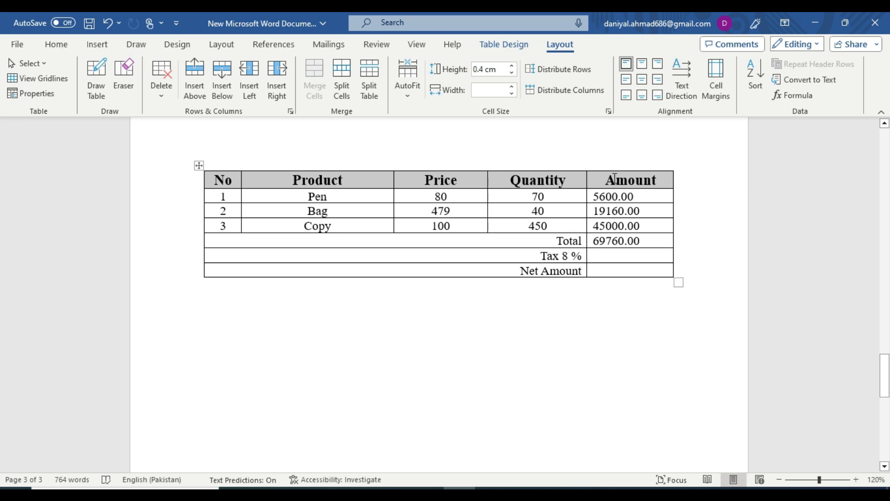
- Insert the formula =B5*(8/100) with number format 0.00 in the Tax 8 % row's Amount cell
{"action": "left_click", "coordinate": [603, 257]}
{"action": "left_click", "coordinate": [792, 95]}
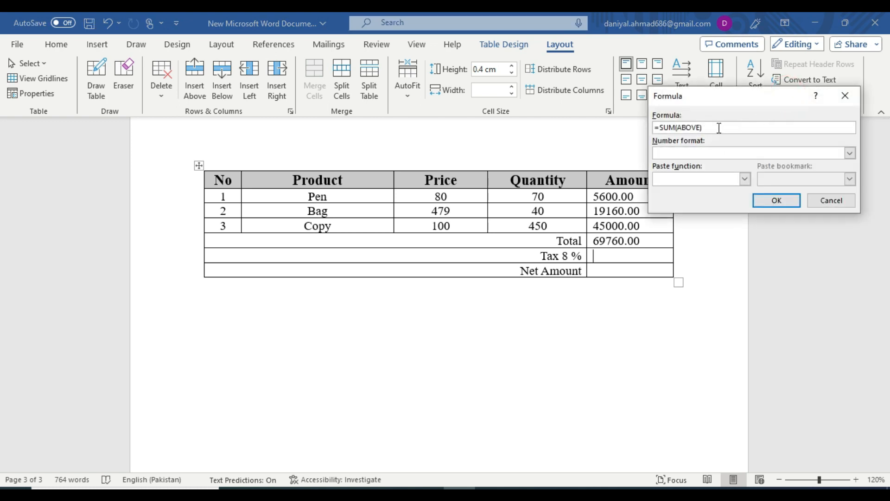
{"action": "left_click_drag", "start_coordinate": [717, 127], "coordinate": [664, 128]}
{"action": "key", "text": "BackSpace"}
{"action": "key", "text": "BackSpace"}
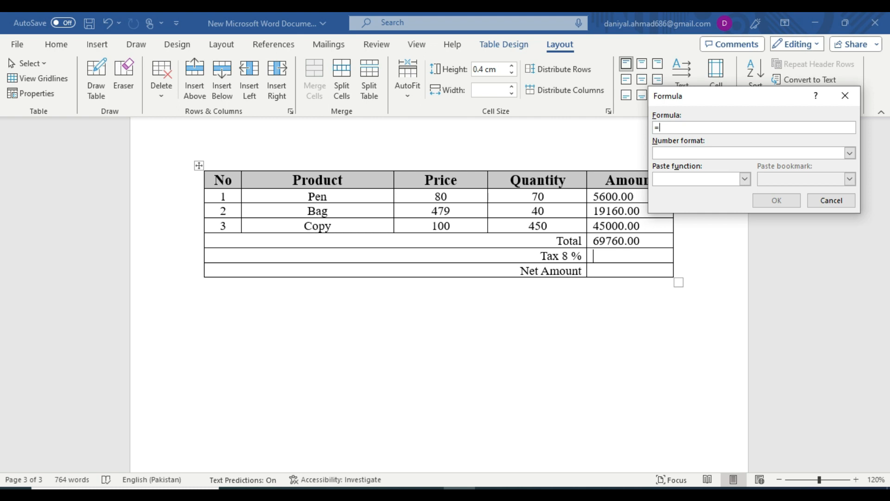
{"action": "type", "text": "B"}
{"action": "type", "text": "5*("}
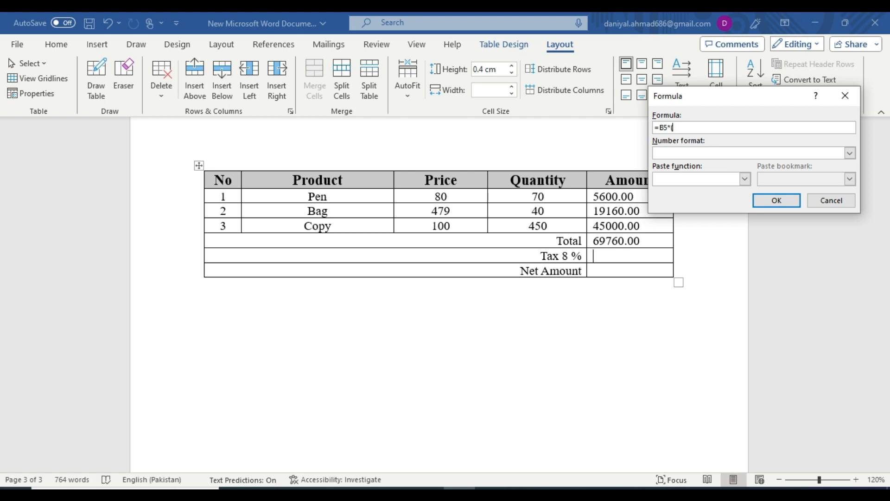
{"action": "type", "text": "8/100)"}
{"action": "left_click", "coordinate": [850, 153]}
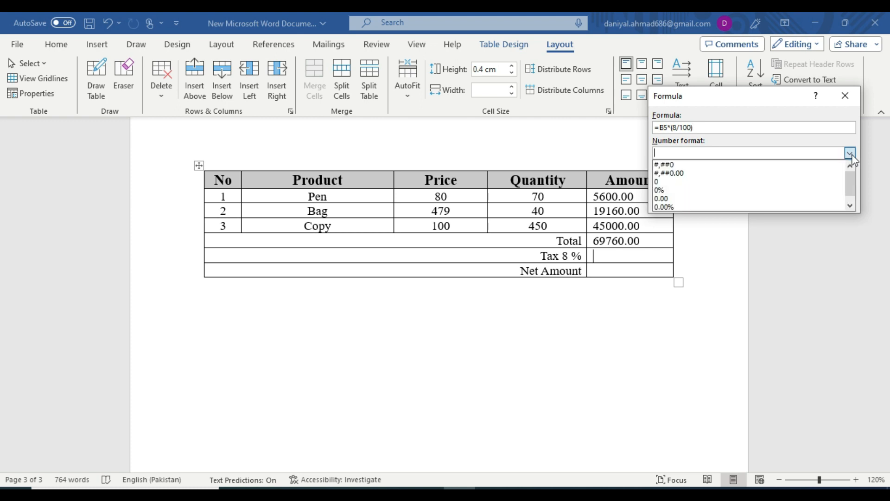
{"action": "left_click", "coordinate": [772, 199]}
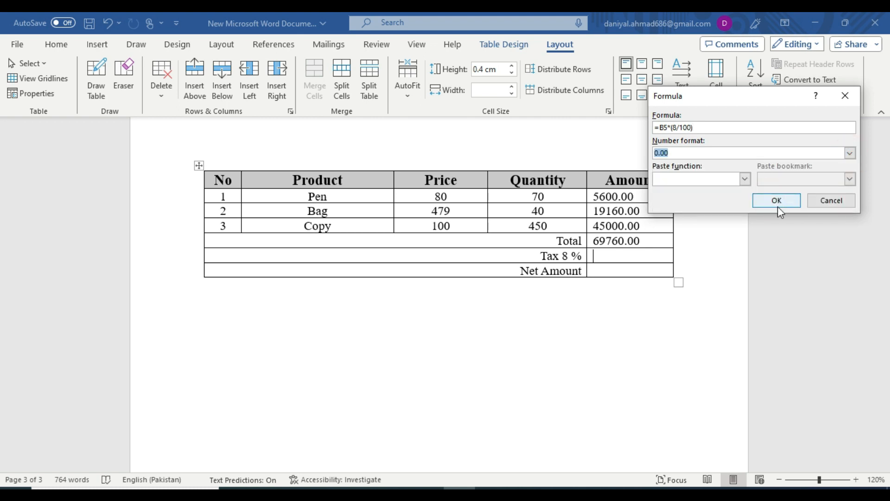
{"action": "left_click", "coordinate": [776, 201]}
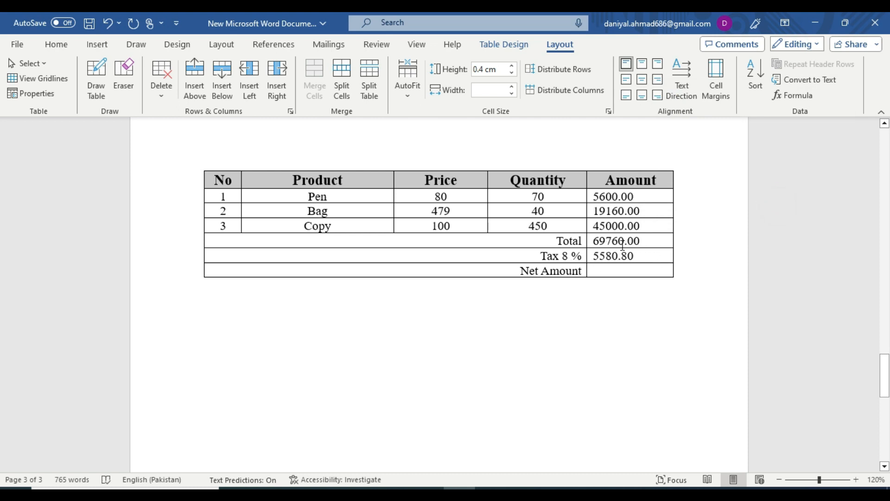
- Insert the formula =b5-b6 with number format 0.00 in the Net Amount row's empty cell
{"action": "left_click", "coordinate": [606, 271]}
{"action": "left_click", "coordinate": [606, 271]}
{"action": "left_click", "coordinate": [794, 95]}
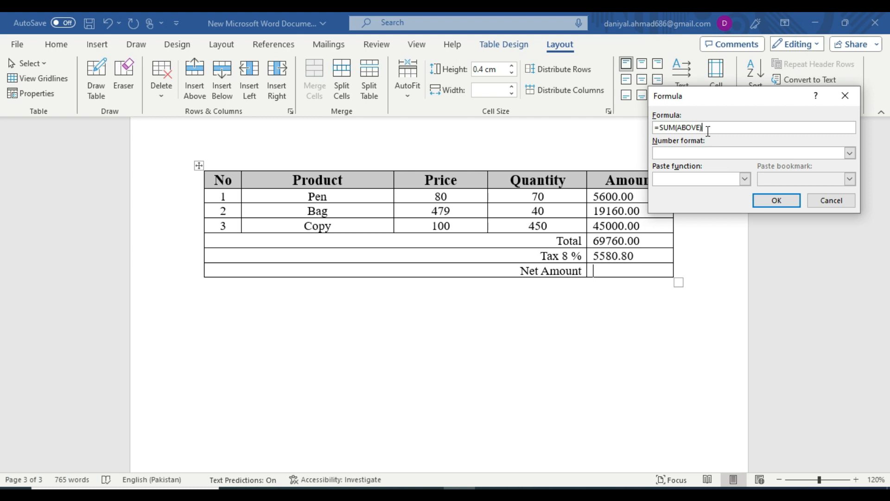
{"action": "left_click_drag", "start_coordinate": [703, 127], "coordinate": [660, 125]}
{"action": "key", "text": "BackSpace"}
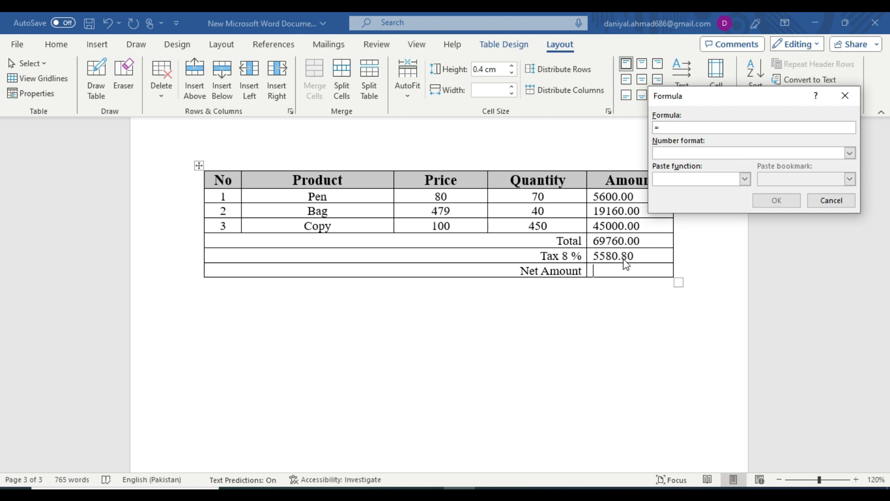
{"action": "type", "text": "b5-b"}
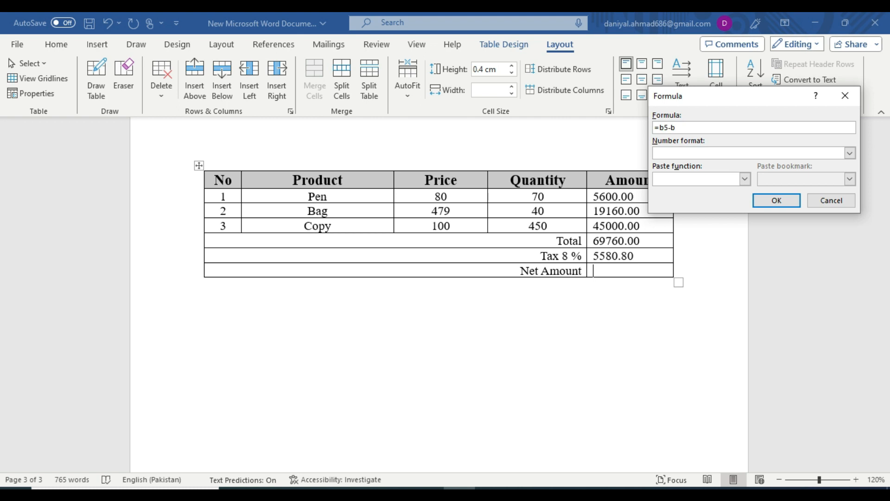
{"action": "type", "text": "6"}
{"action": "left_click", "coordinate": [850, 154]}
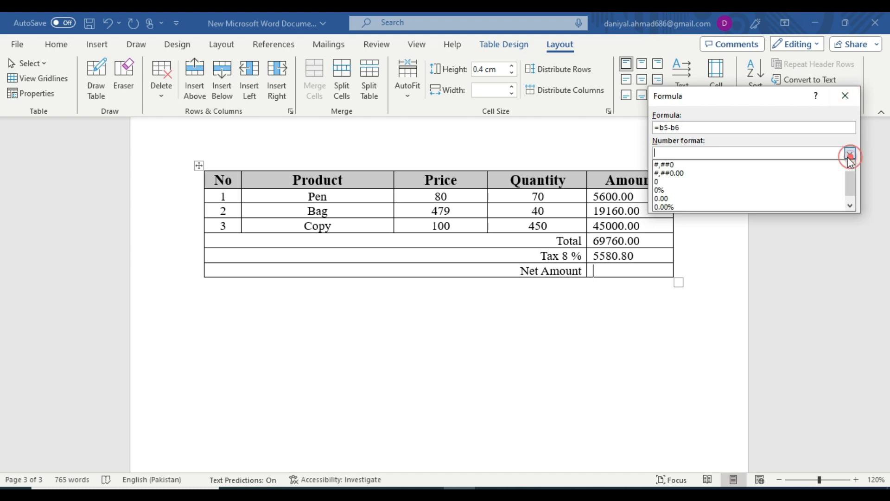
{"action": "left_click", "coordinate": [723, 199]}
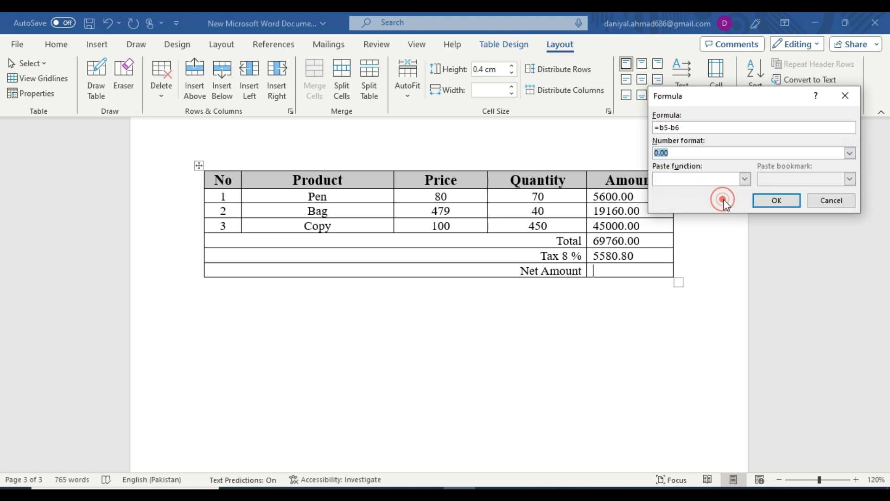
{"action": "left_click", "coordinate": [776, 201]}
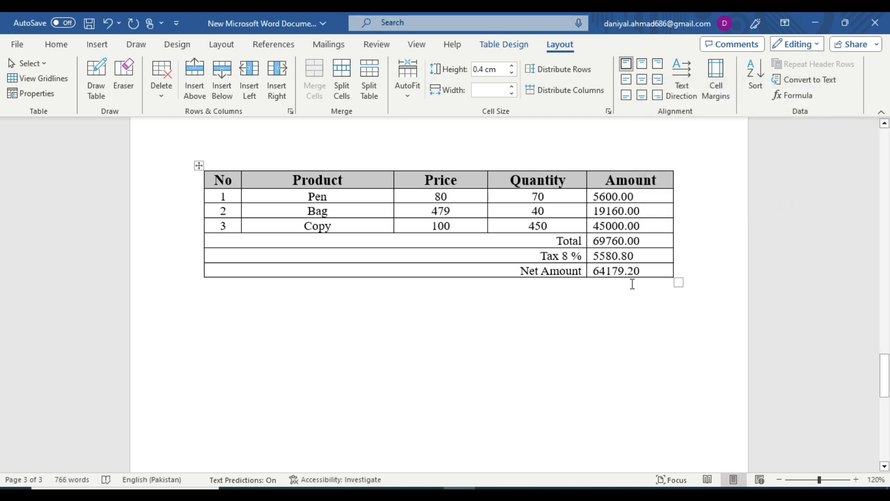